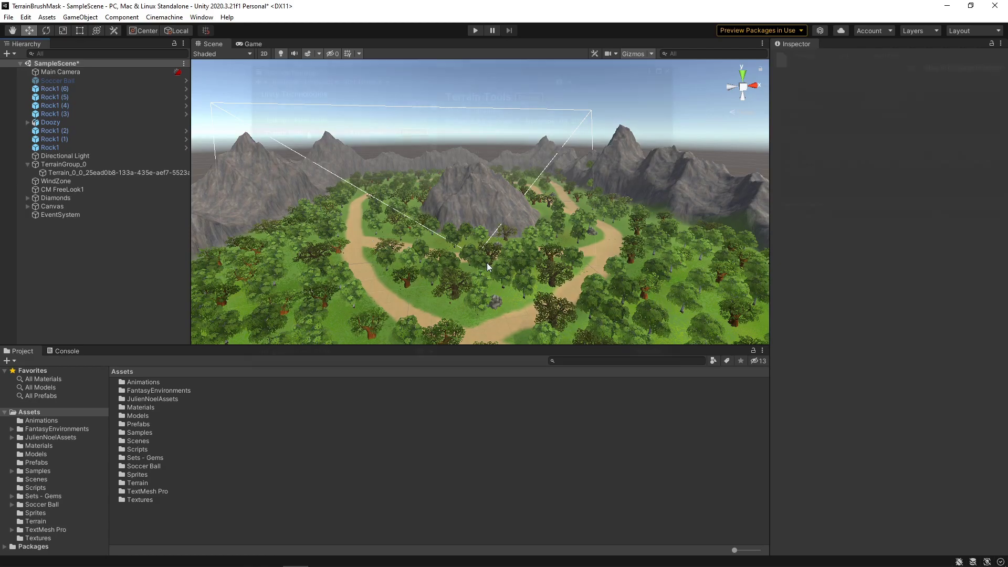
Check the Terrain Tools package's details in the Package Manager and close it.
click(307, 133)
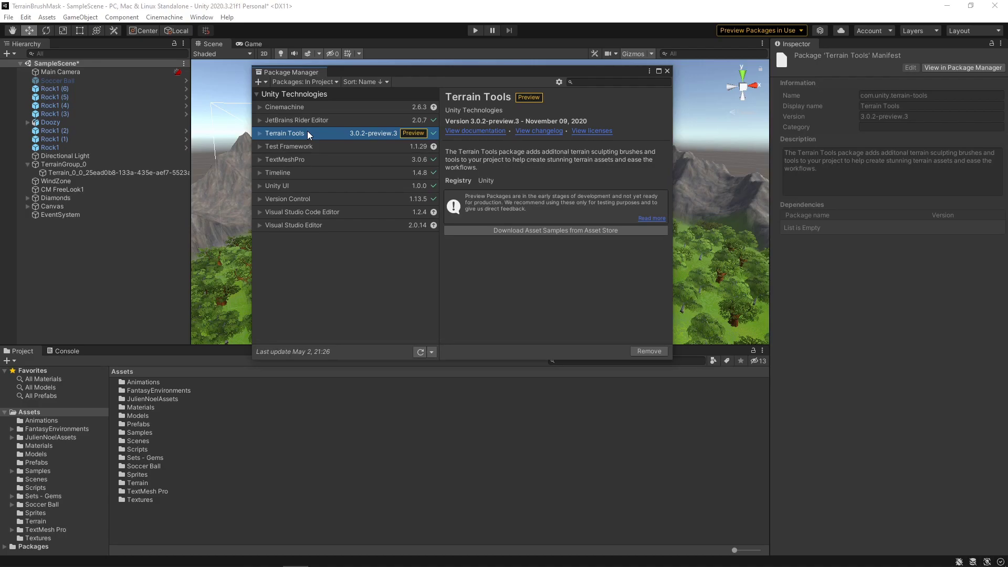
click(666, 70)
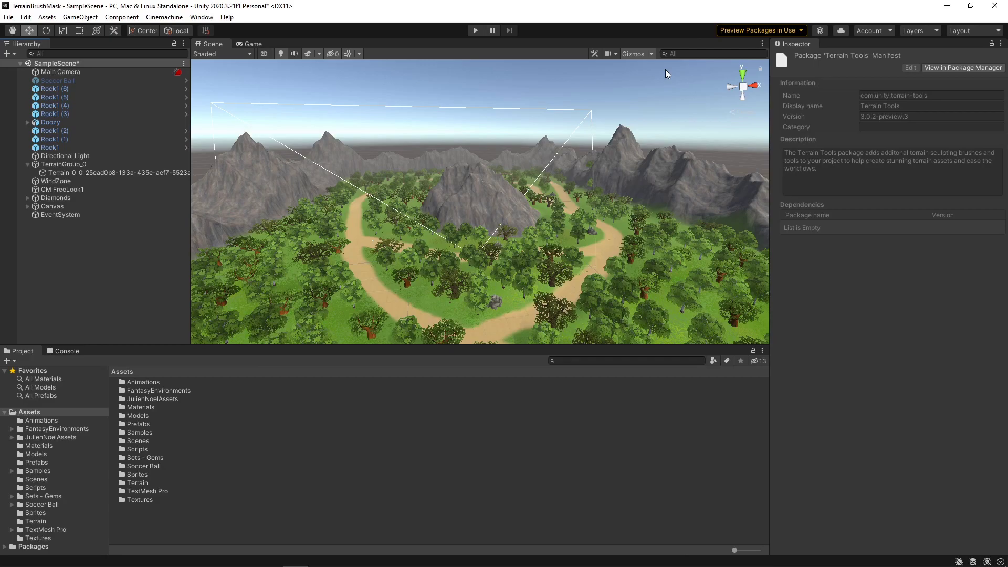
Select the terrain tile under TerrainGroup_0 and switch its terrain brush to Paint Texture.
click(129, 172)
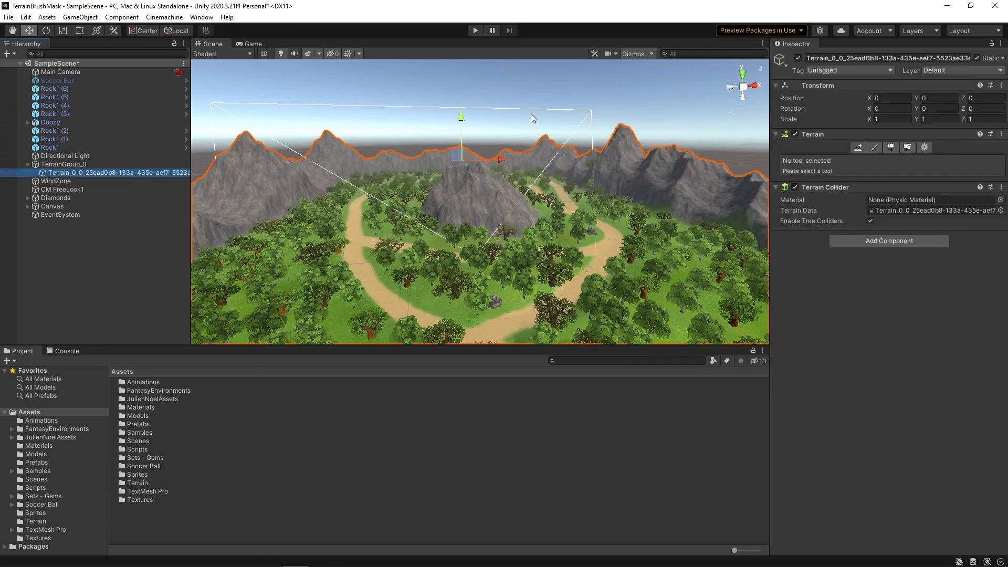
click(873, 147)
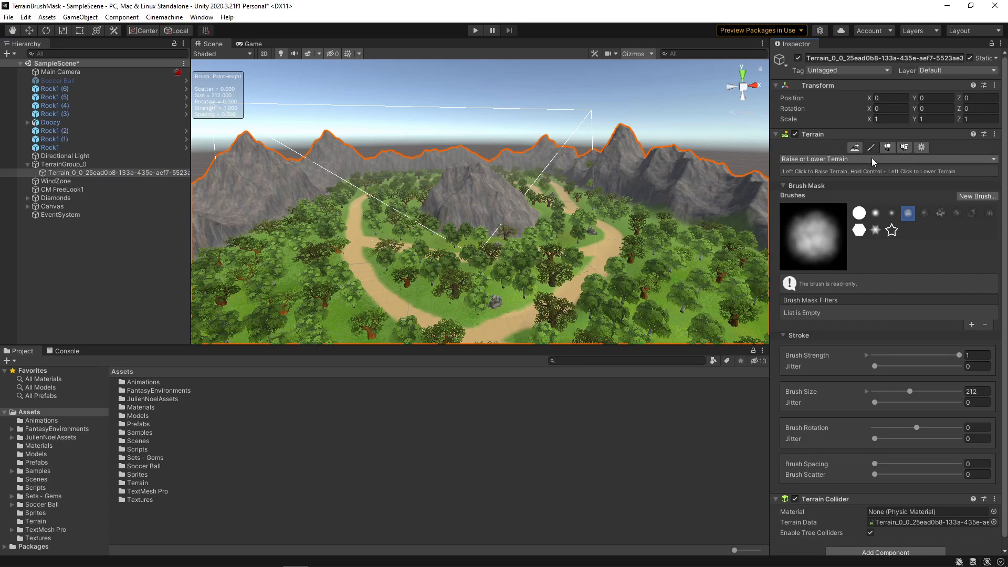
click(873, 160)
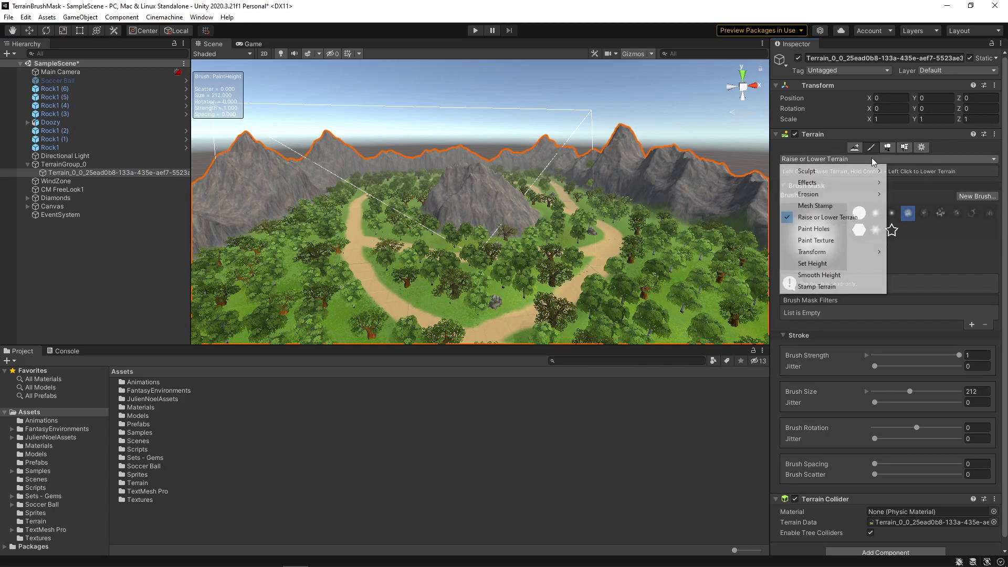
click(850, 241)
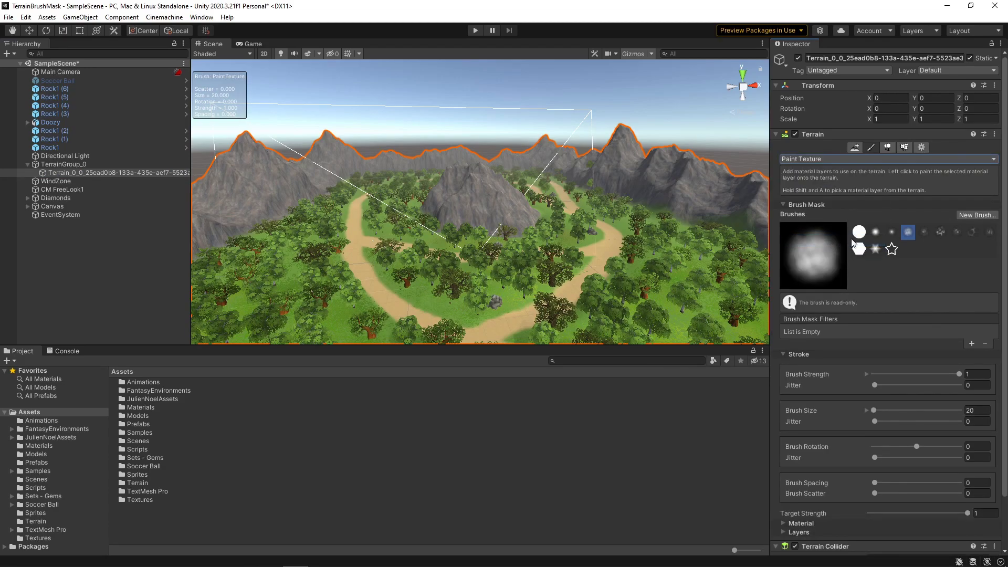
Add a Height brush mask filter to the texture brush with a minimum height of 0.01.
click(971, 343)
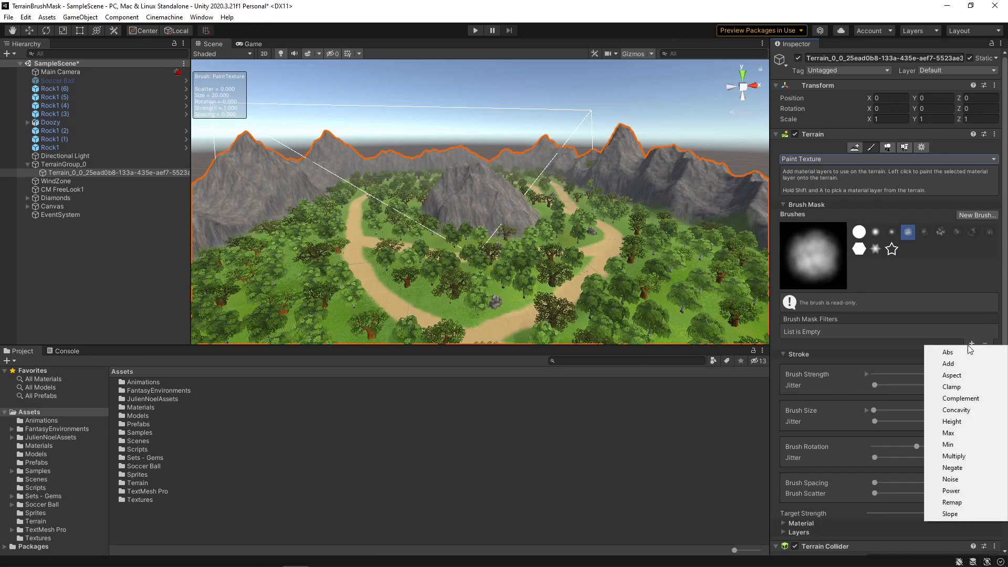
click(952, 421)
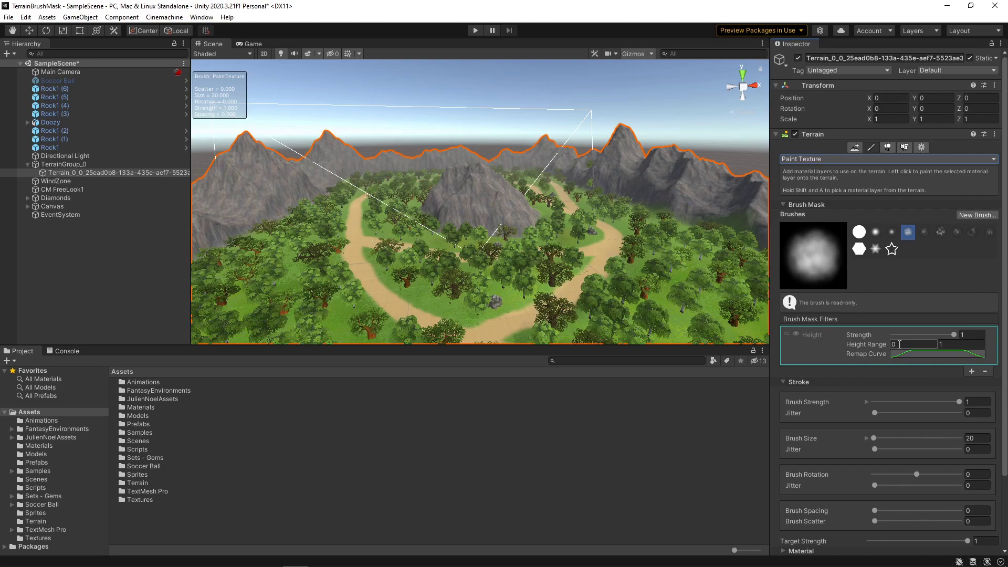
click(900, 344)
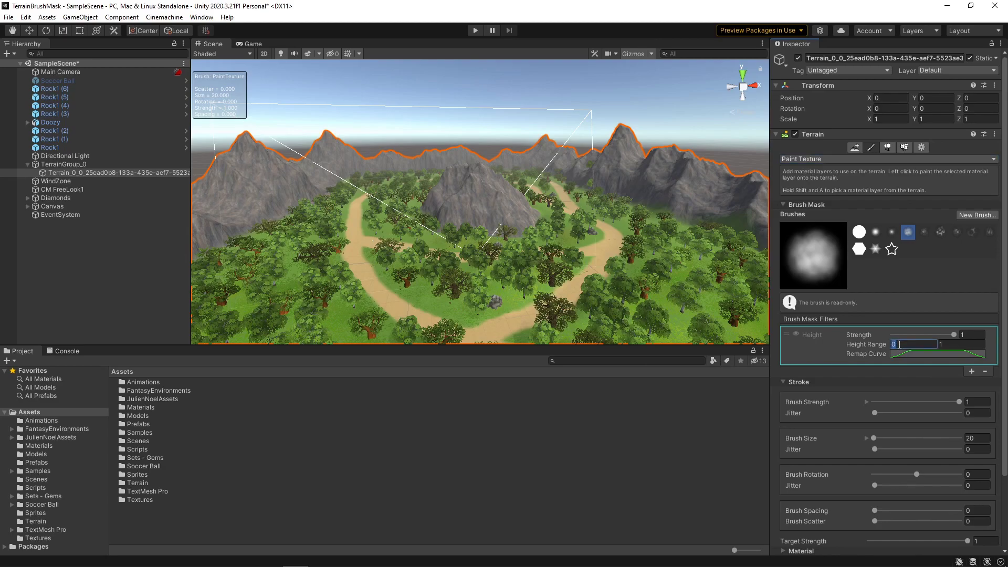
text(0.01)
Add the snow terrain layer to the layer palette.
scroll(868, 388, down, 3)
click(783, 475)
scroll(784, 477, down, 4)
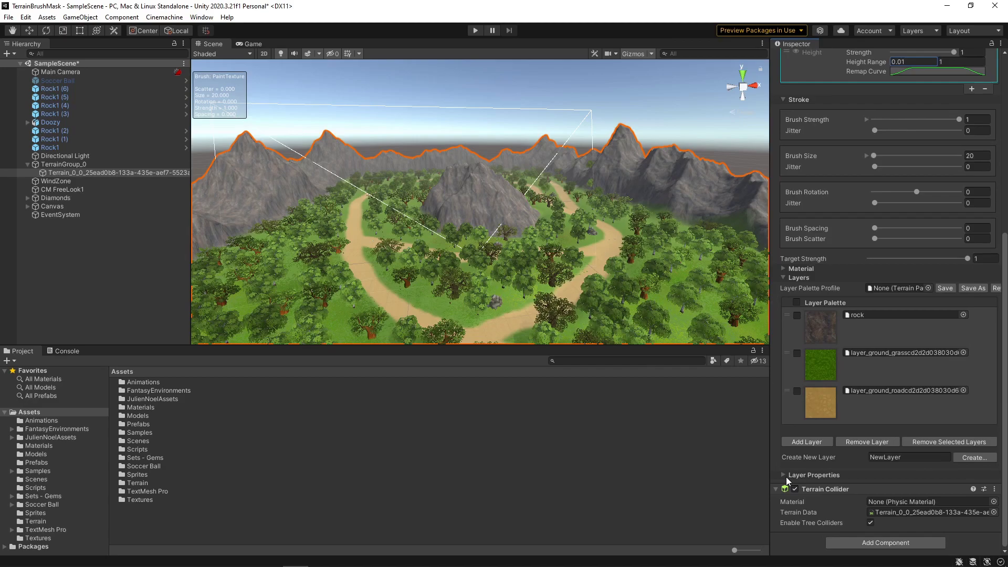
click(813, 442)
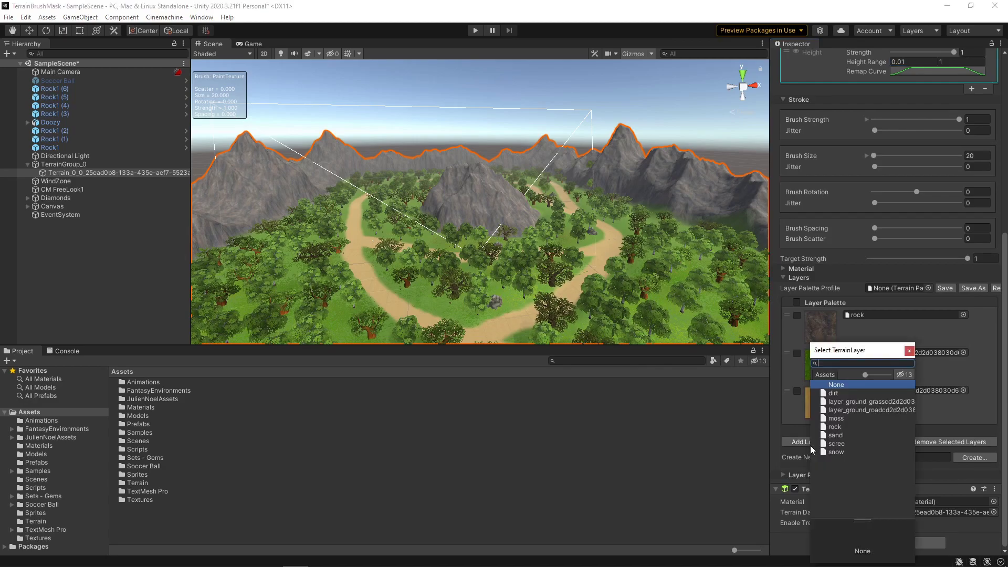
double_click(837, 452)
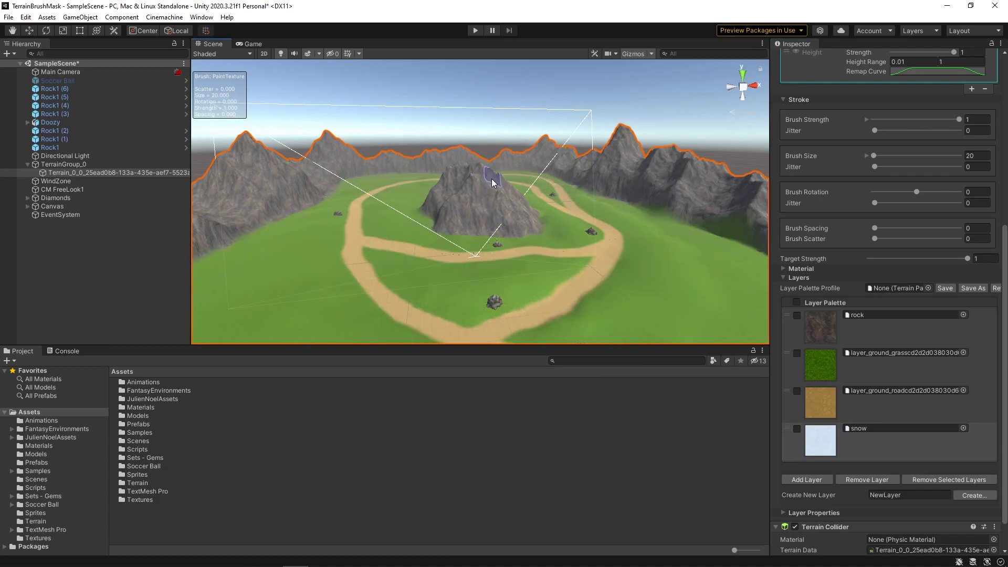
Paint snow over the upper parts of the central mountain and the surrounding peaks.
mouse_move(490, 175)
mouse_down()
mouse_move(470, 184)
mouse_move(496, 190)
mouse_move(460, 171)
mouse_move(441, 182)
mouse_move(485, 179)
mouse_move(508, 189)
mouse_move(502, 203)
mouse_move(454, 196)
mouse_move(447, 176)
mouse_up()
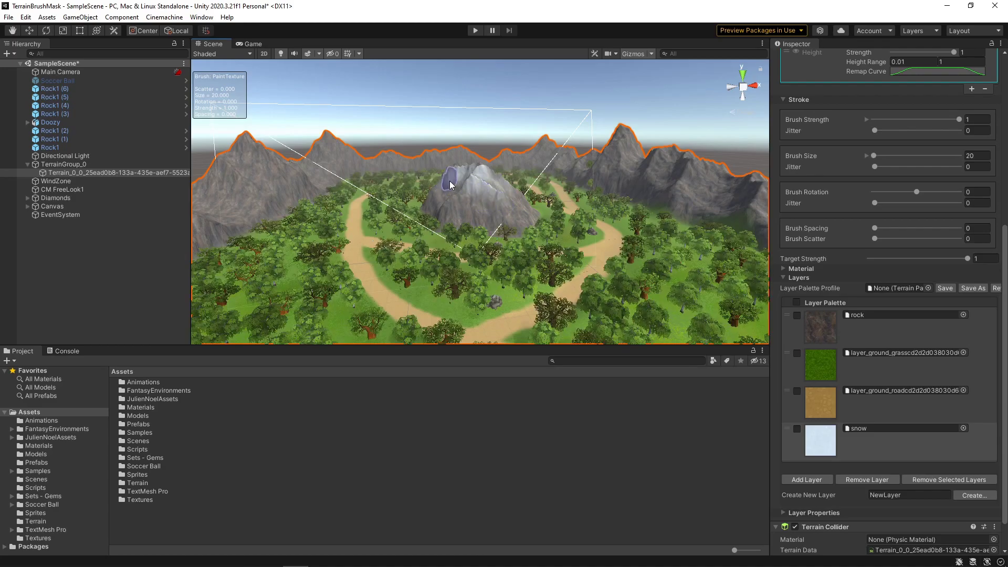
mouse_move(250, 162)
mouse_down()
mouse_move(203, 175)
mouse_move(253, 171)
mouse_move(277, 152)
mouse_move(339, 148)
mouse_move(320, 160)
mouse_move(205, 182)
mouse_up()
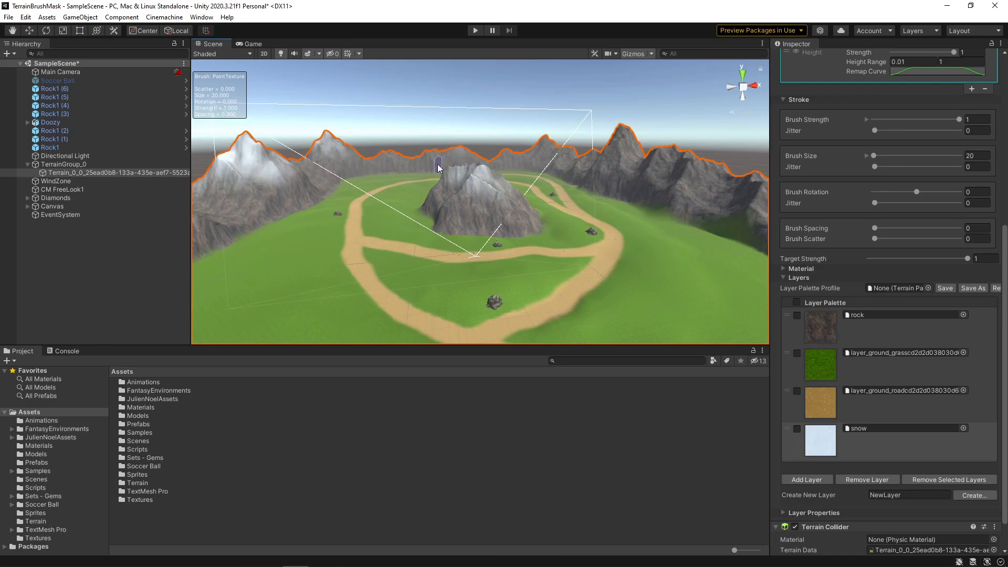
mouse_move(571, 163)
mouse_down()
mouse_move(625, 139)
mouse_move(706, 169)
mouse_move(659, 177)
mouse_up()
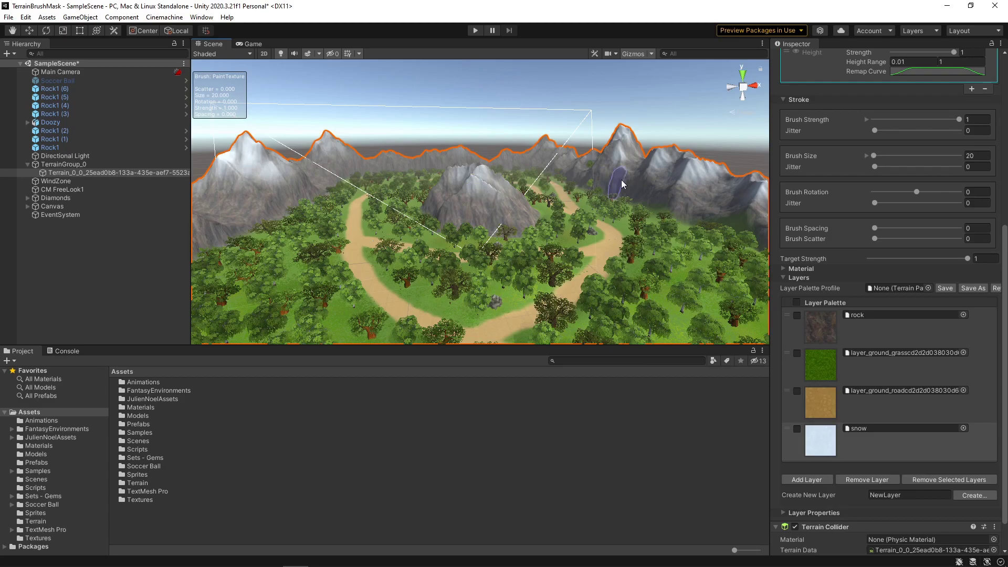
Use the Set Height brush at height 3 to carve a flat recess into the front base of the central mountain.
scroll(861, 271, up, 5)
click(842, 159)
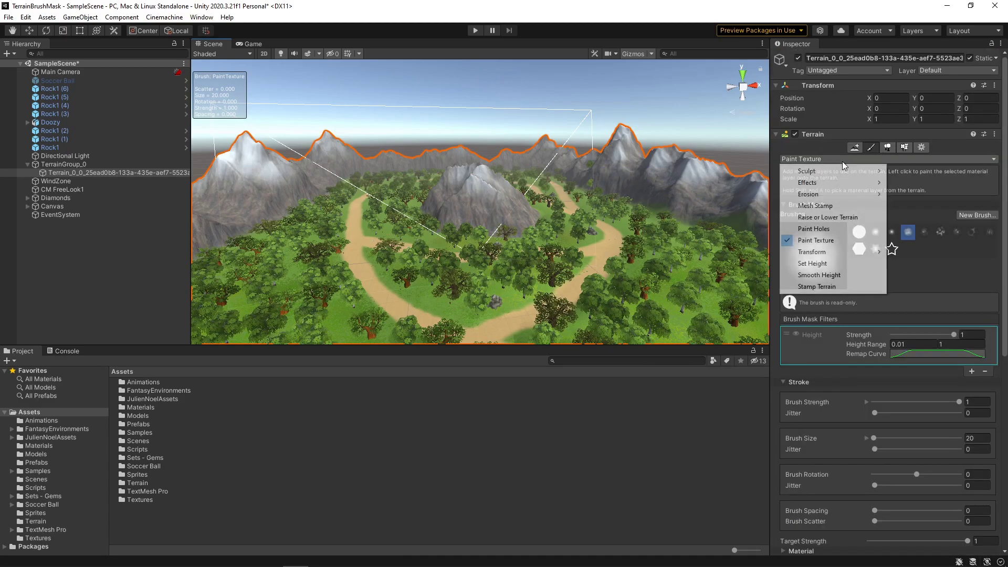
click(820, 262)
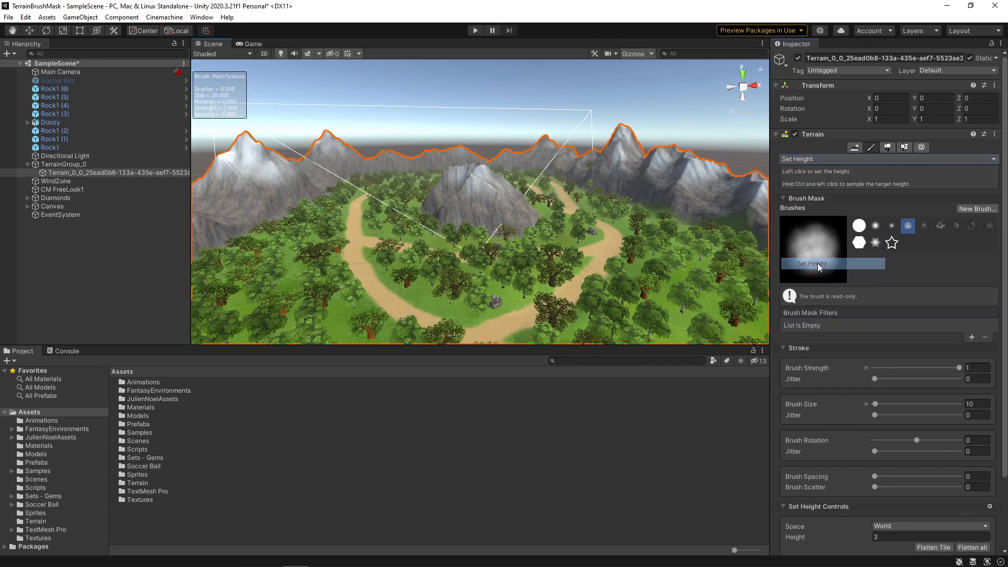
scroll(824, 284, down, 2)
click(882, 455)
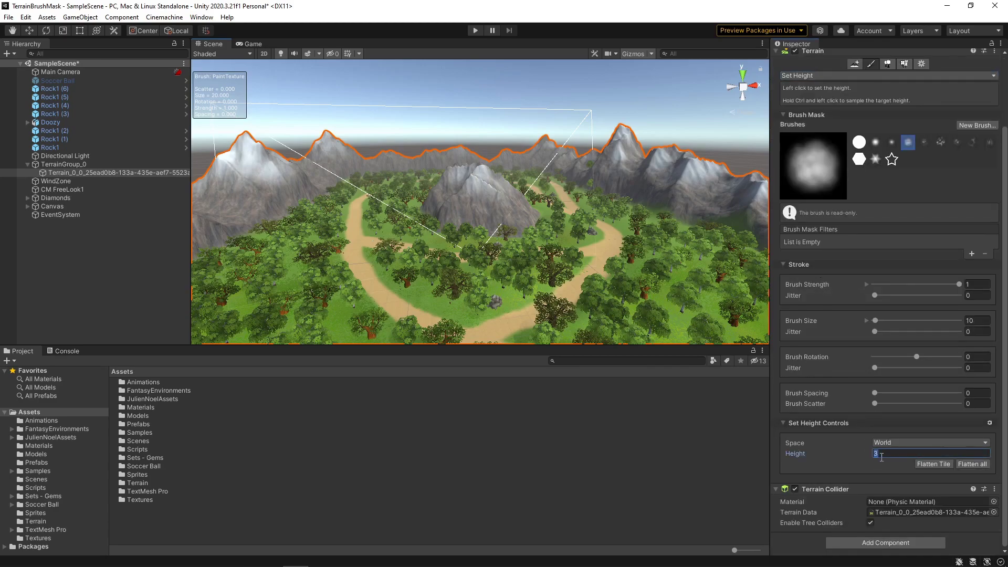
scroll(491, 252, up, 5)
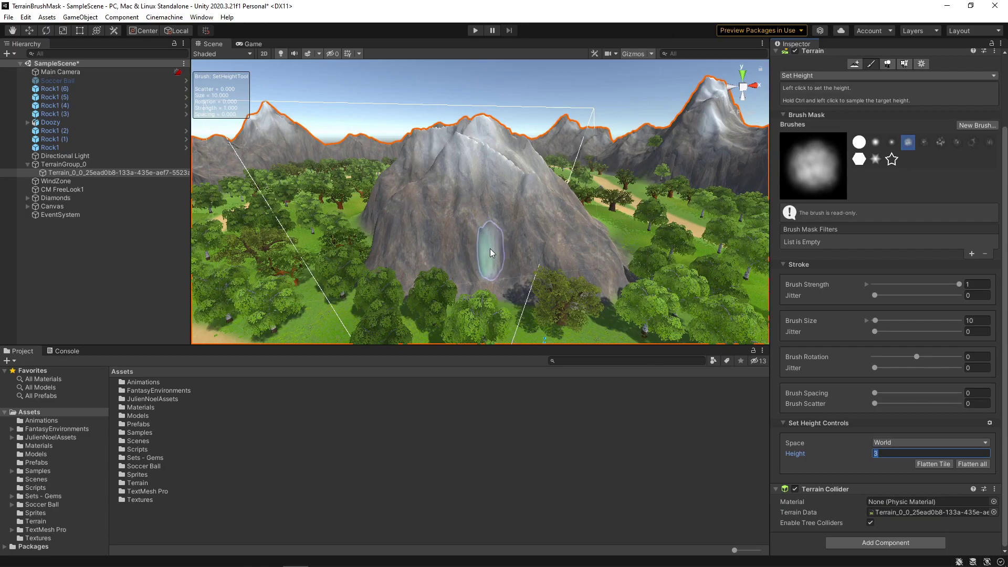
mouse_move(491, 252)
mouse_down()
mouse_move(475, 275)
mouse_move(462, 266)
mouse_move(494, 279)
mouse_move(475, 249)
mouse_up()
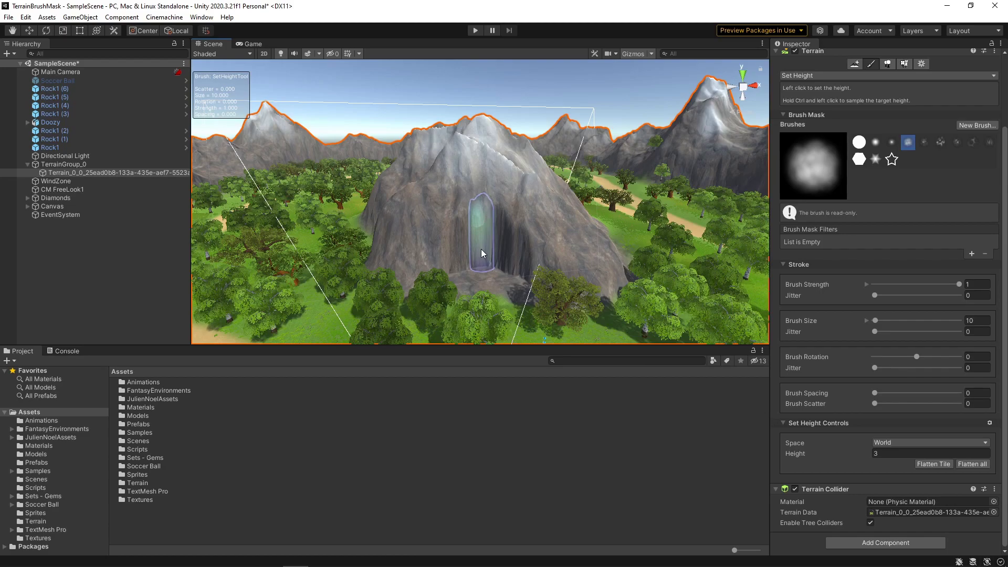
Set the brush height to 5 and carve a ledge into the mountain just left of the first recess.
click(886, 455)
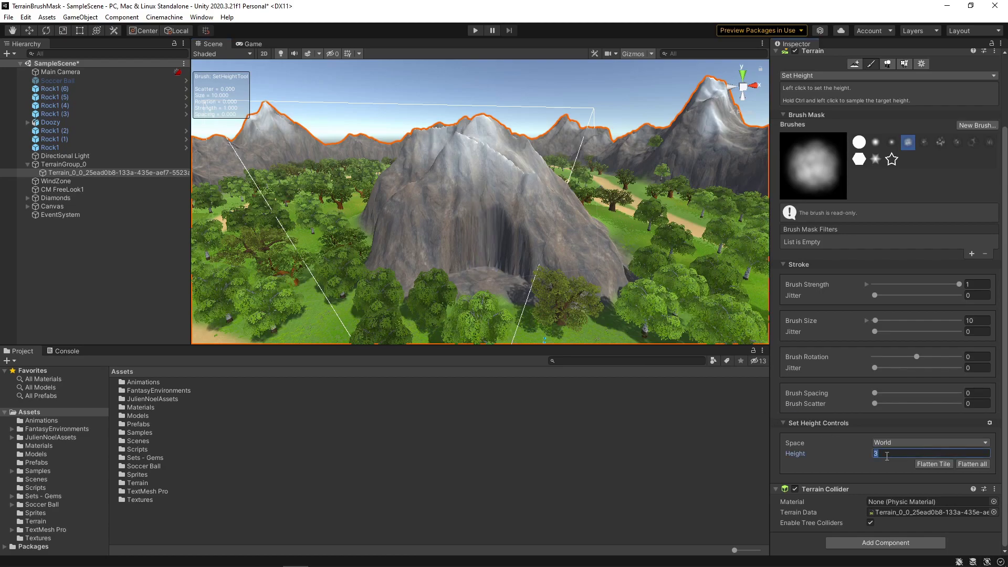
text(5)
mouse_move(439, 231)
mouse_down()
mouse_move(456, 214)
mouse_move(439, 200)
mouse_move(460, 181)
mouse_move(431, 180)
mouse_move(424, 201)
mouse_move(424, 216)
mouse_move(454, 191)
mouse_up()
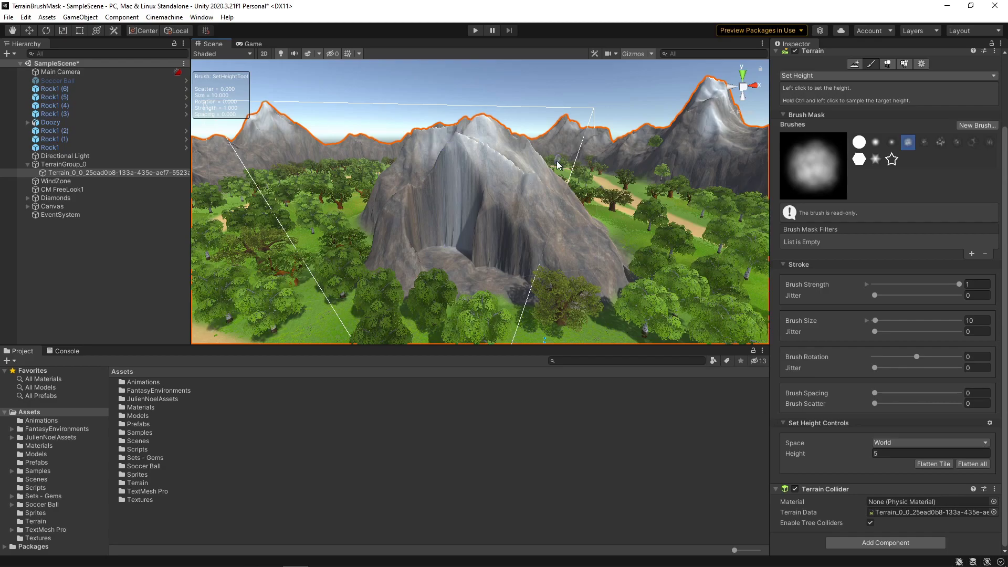
Set the brush height to 7 and carve a higher ledge into the middle and right of the mountain's front face.
click(883, 452)
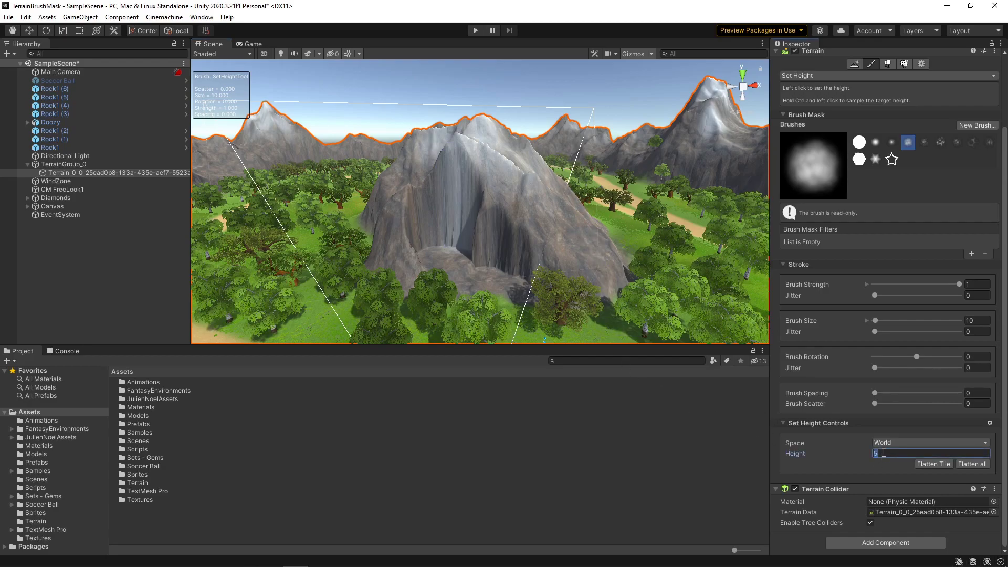
text(7)
mouse_move(487, 204)
mouse_down()
mouse_move(516, 195)
mouse_move(519, 224)
mouse_move(522, 192)
mouse_move(508, 200)
mouse_move(480, 190)
mouse_move(498, 175)
mouse_move(512, 178)
mouse_move(522, 210)
mouse_up()
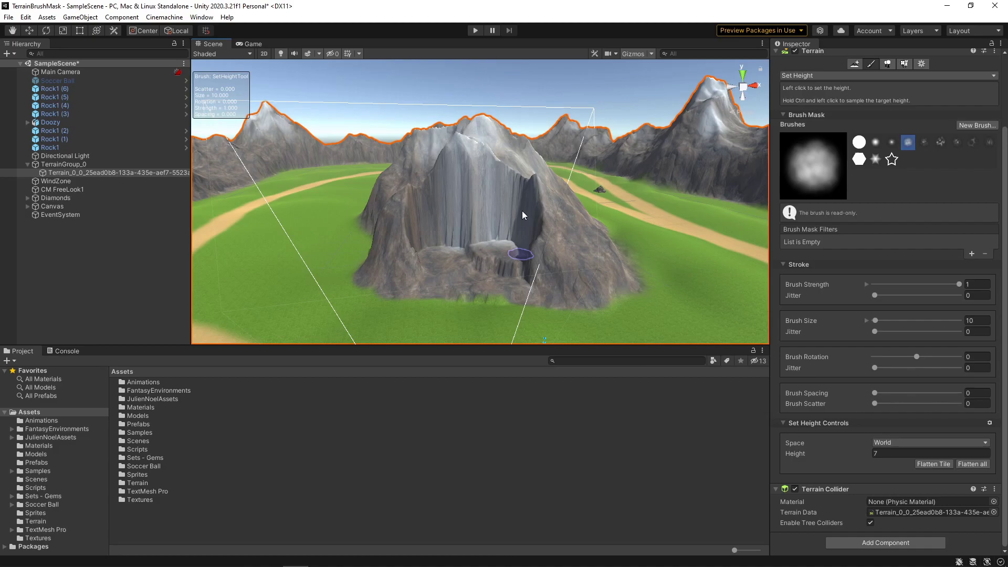
Smooth the carved cliff walls and ledges on the central mountain with the Slope Flatten effect.
scroll(522, 210, up, 8)
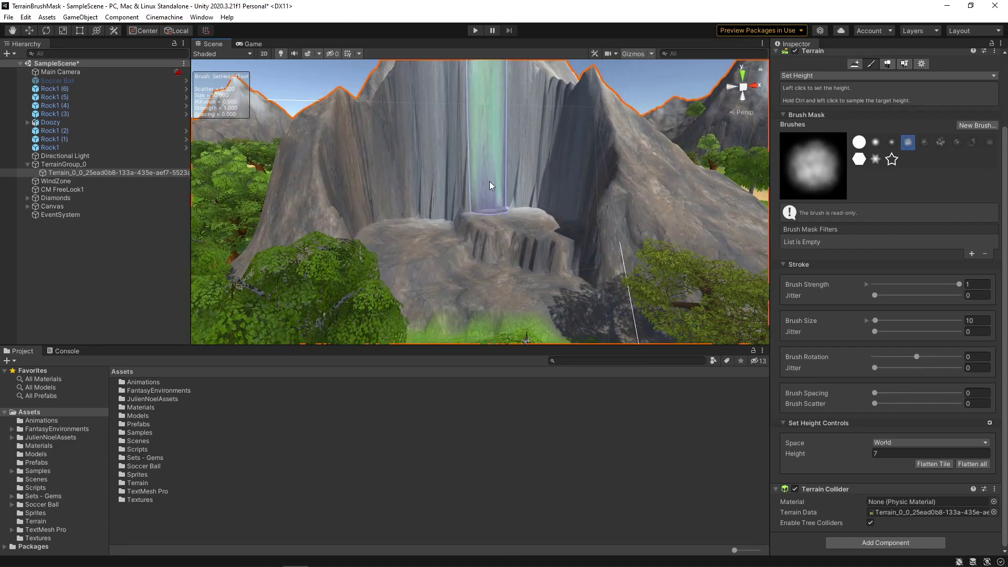
click(850, 78)
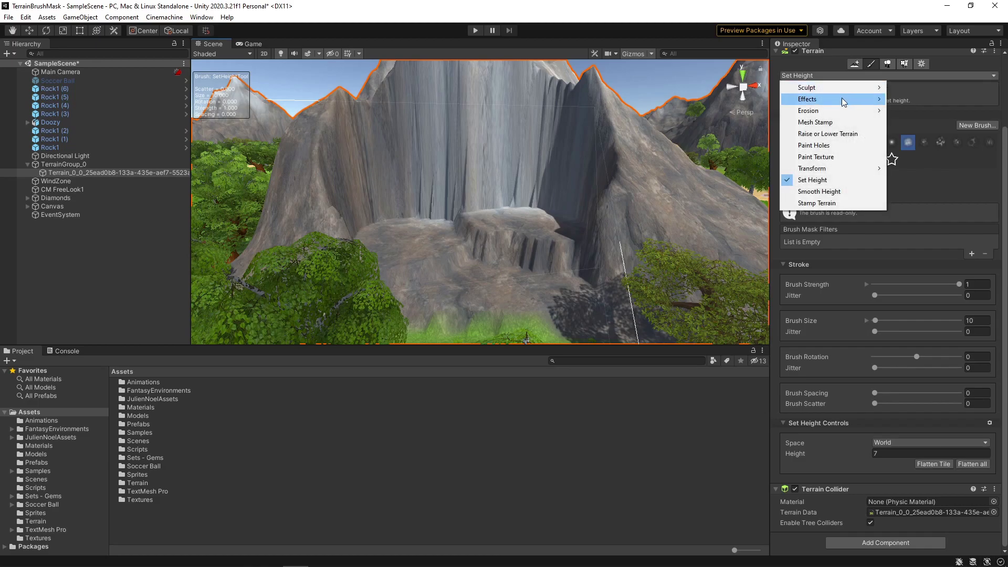
mouse_move(840, 99)
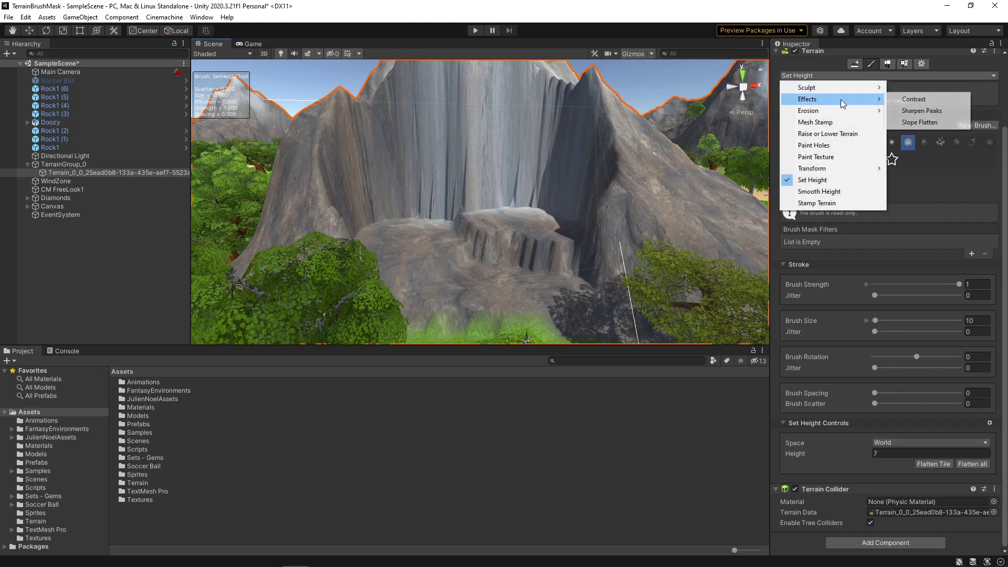
click(919, 121)
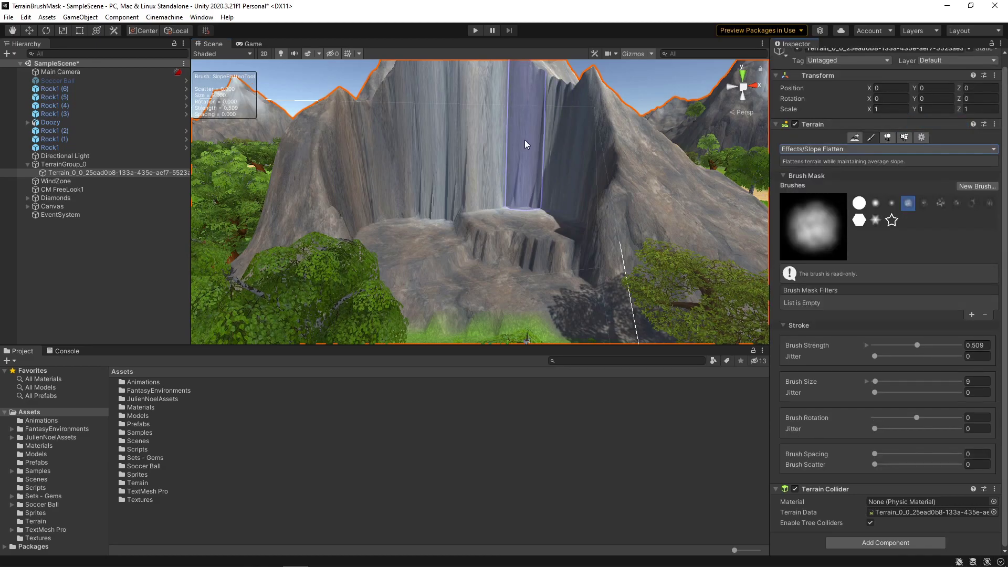
scroll(524, 140, down, 5)
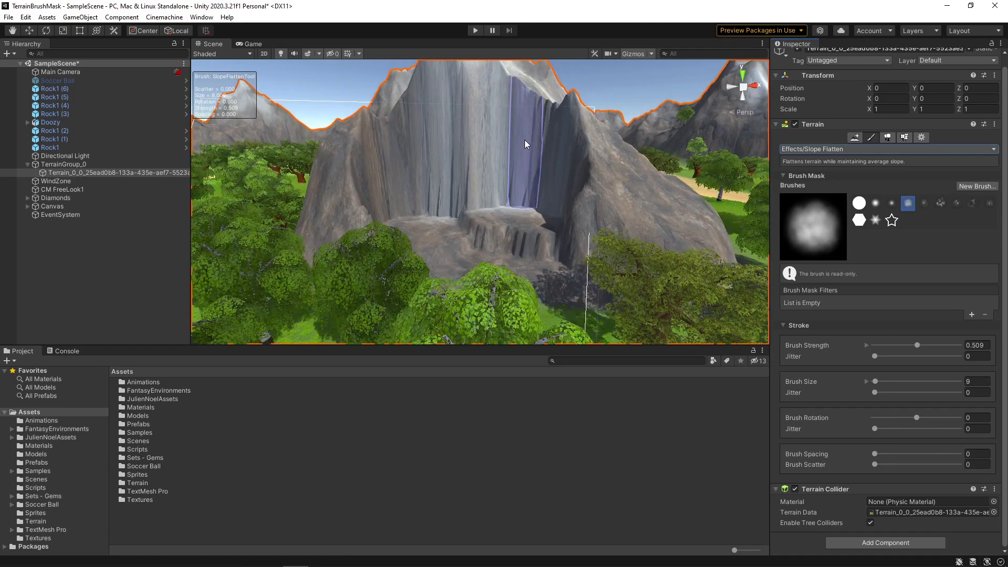
mouse_move(494, 186)
mouse_down()
mouse_move(447, 201)
mouse_move(428, 225)
mouse_move(370, 228)
mouse_move(360, 252)
mouse_up()
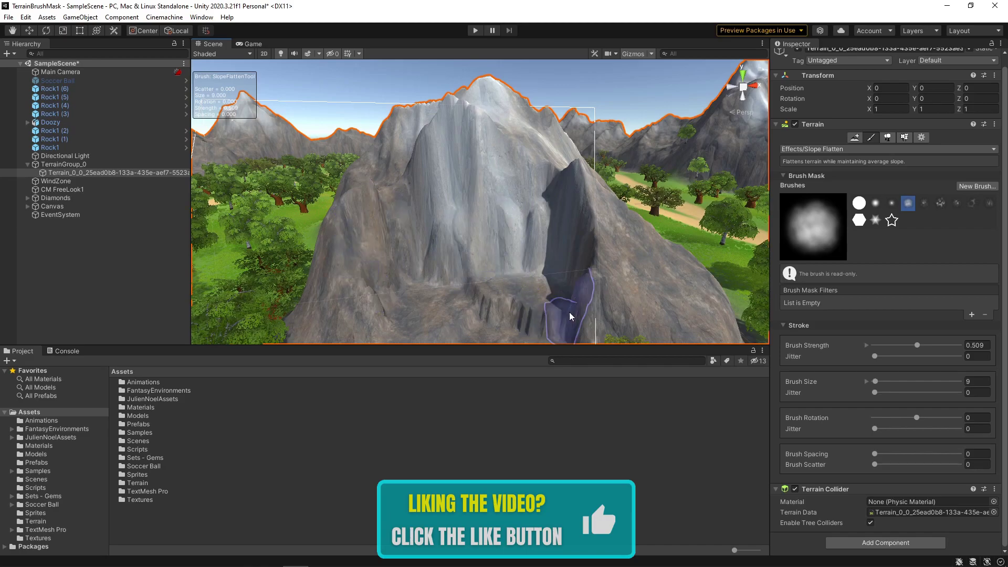
mouse_move(557, 294)
mouse_down()
mouse_move(584, 211)
mouse_move(570, 237)
mouse_move(357, 218)
mouse_move(396, 232)
mouse_move(383, 250)
mouse_move(359, 239)
mouse_move(414, 199)
mouse_up()
middle_drag(415, 200, 428, 184)
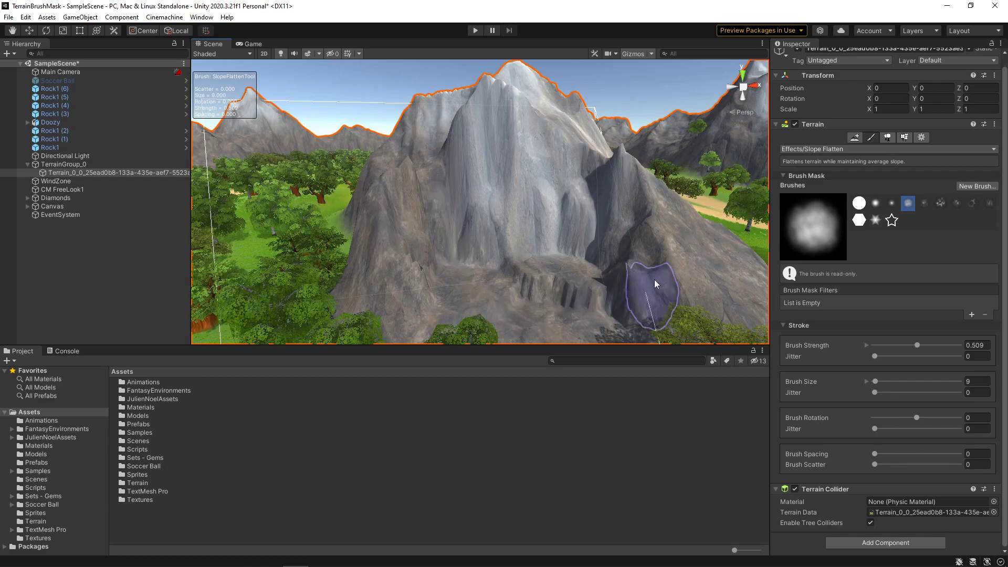
Switch to the Paint Texture brush and replace its Height mask filter with a Slope filter.
click(853, 150)
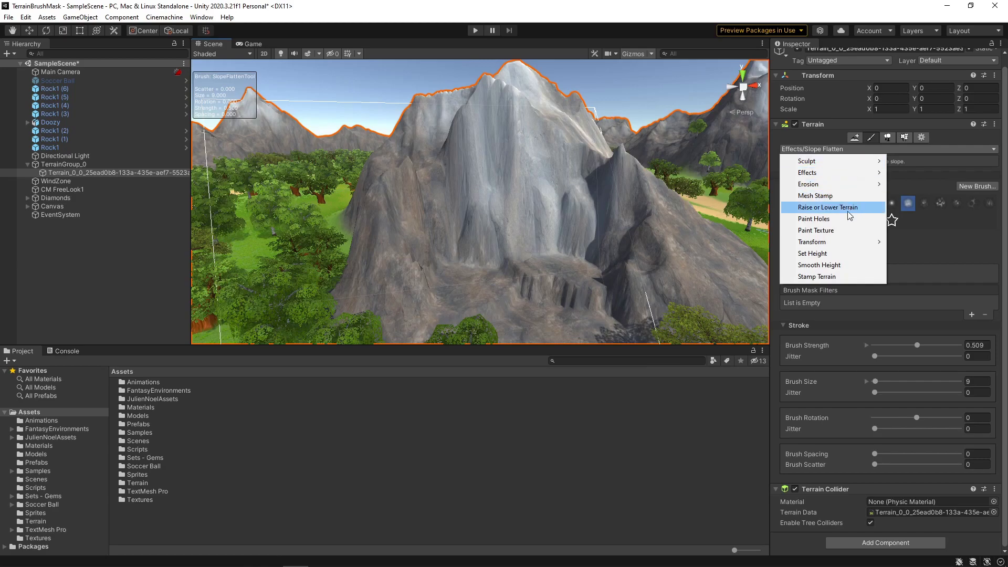
click(843, 229)
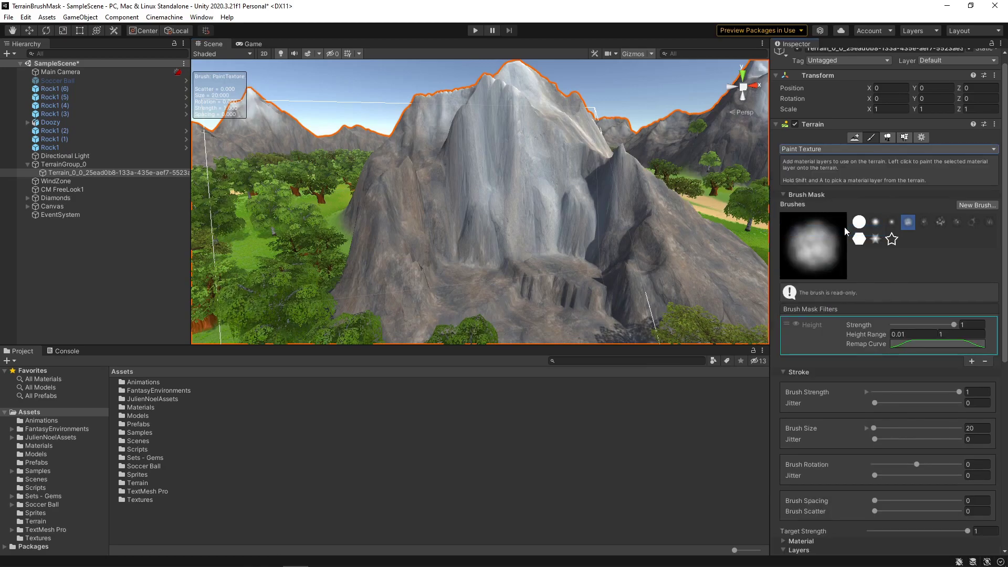
click(984, 362)
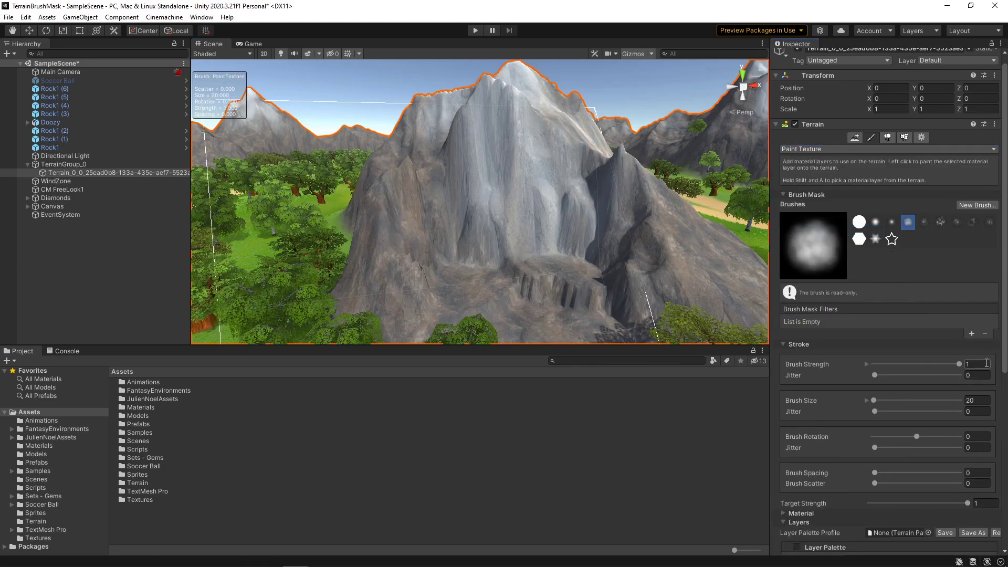
click(972, 333)
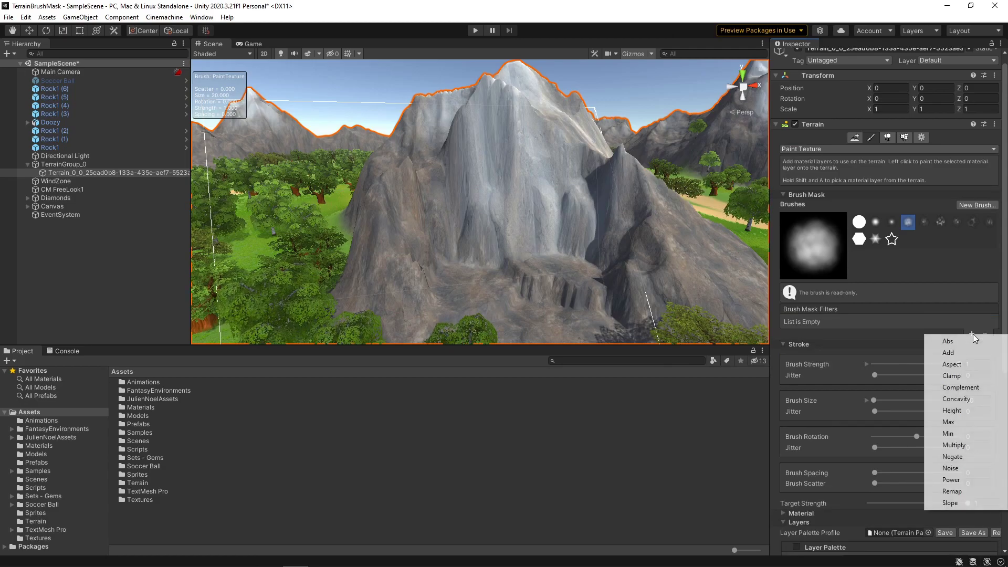
click(950, 503)
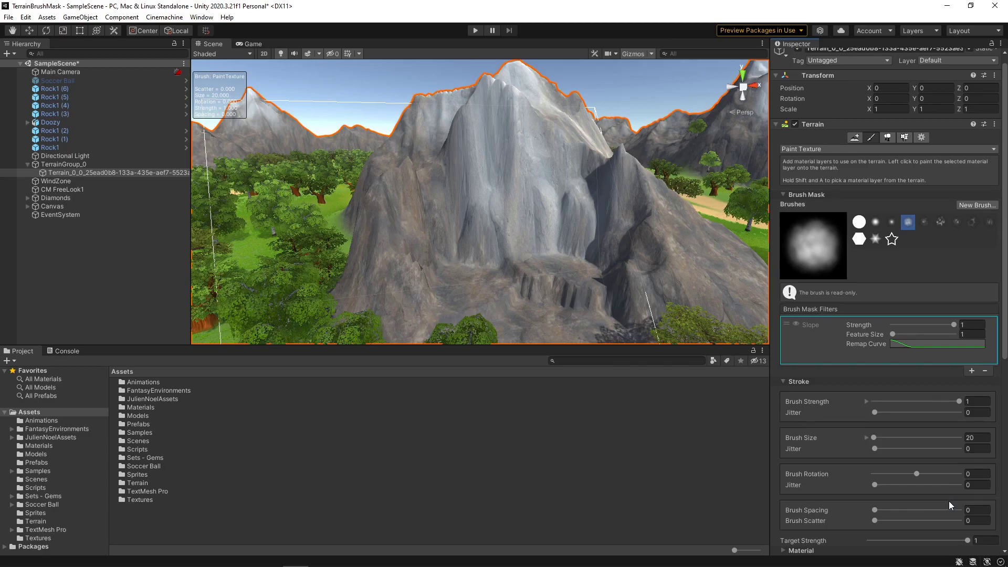
Paint the grass layer onto the flat carved ledges at the front of the central mountain.
scroll(871, 479, down, 10)
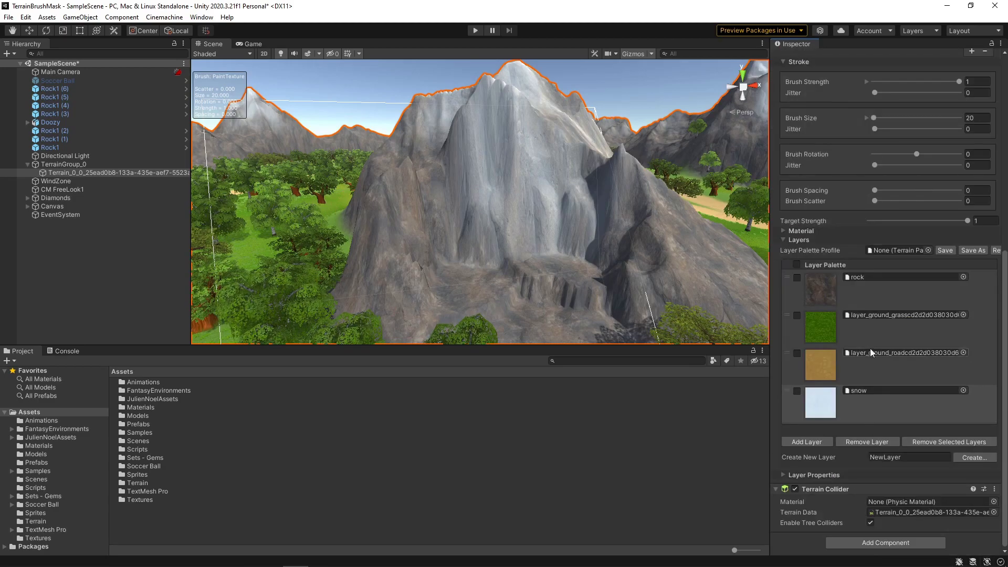
click(871, 332)
scroll(625, 259, down, 3)
click(536, 260)
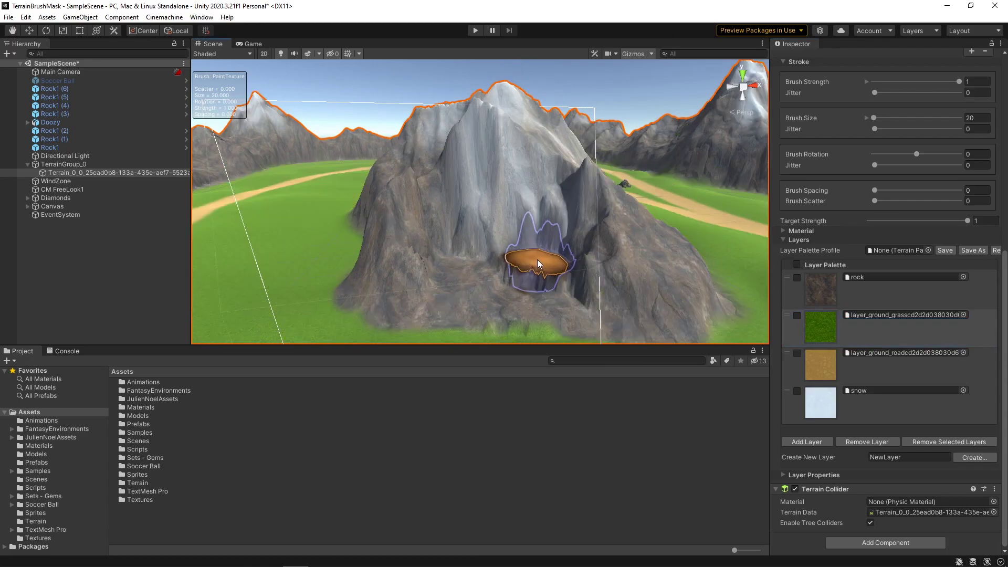
mouse_move(455, 275)
mouse_down()
mouse_move(536, 302)
mouse_move(506, 305)
mouse_up()
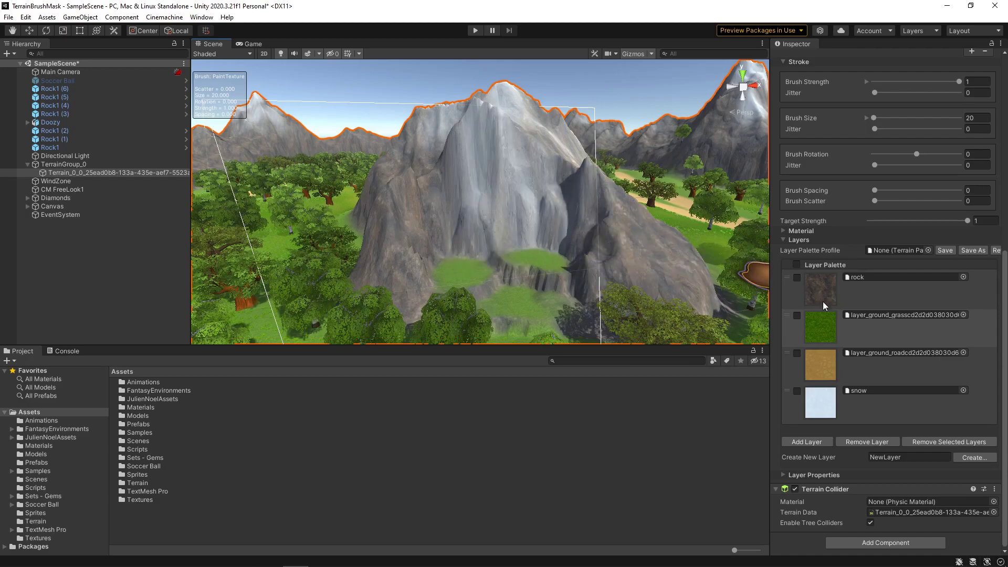
Reshape the Slope filter's remap curve to rise from 0 to 1 at about 0.3 and stay at 1 for steeper slopes.
scroll(918, 292, up, 10)
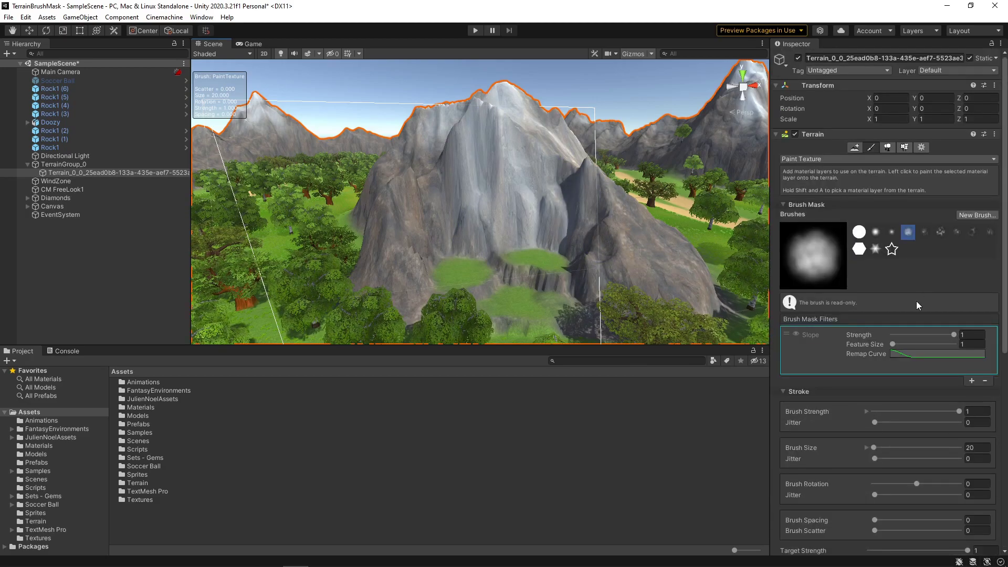
click(904, 355)
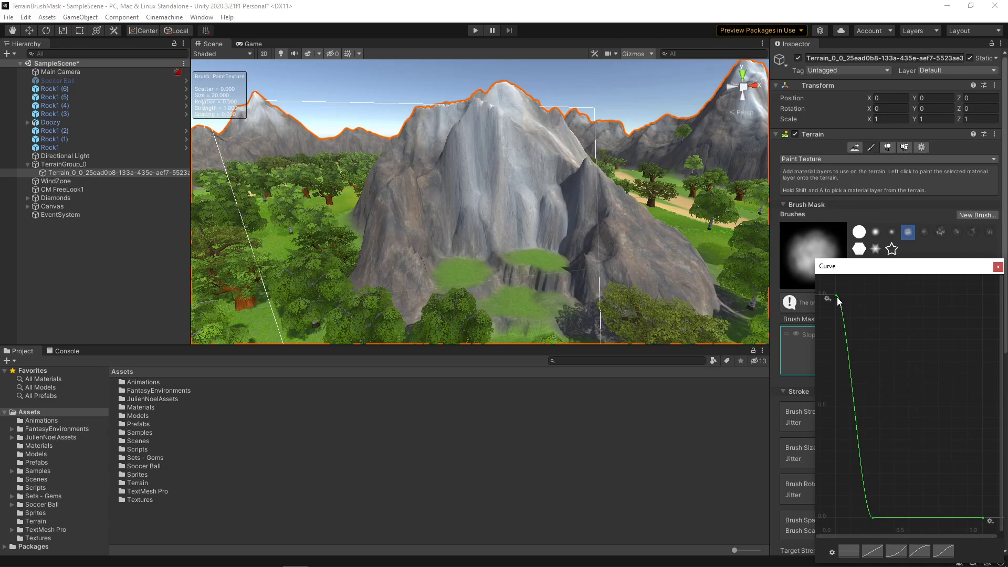
drag(836, 298, 882, 298)
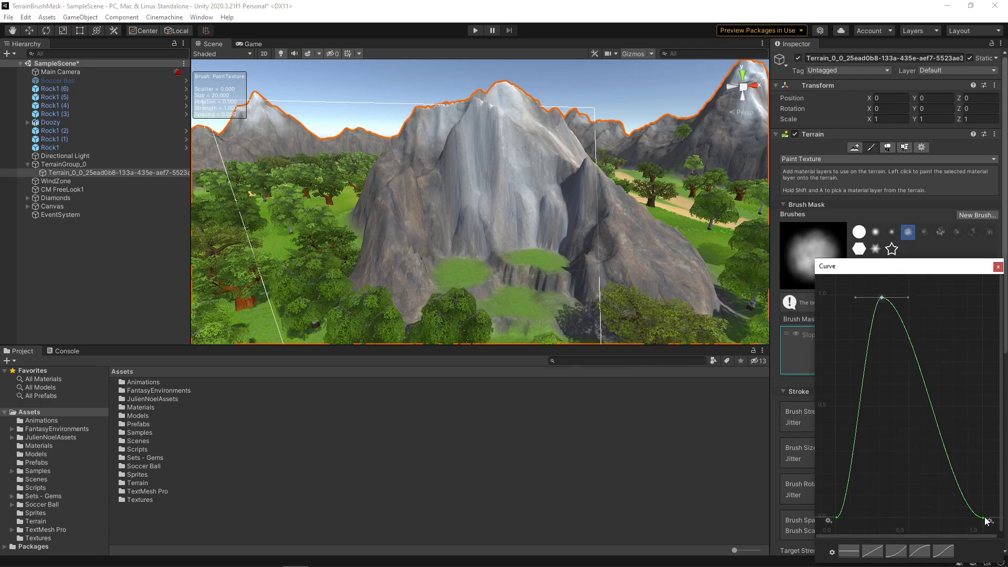
drag(983, 518, 952, 301)
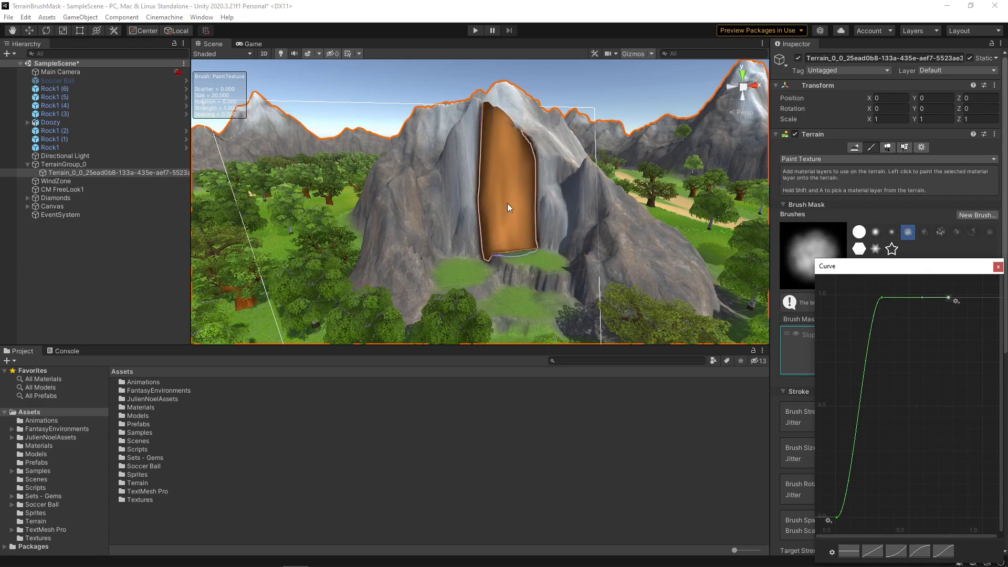
click(998, 266)
Paint the rock layer over the steep front cliff faces of the central mountain.
scroll(898, 358, down, 6)
click(887, 292)
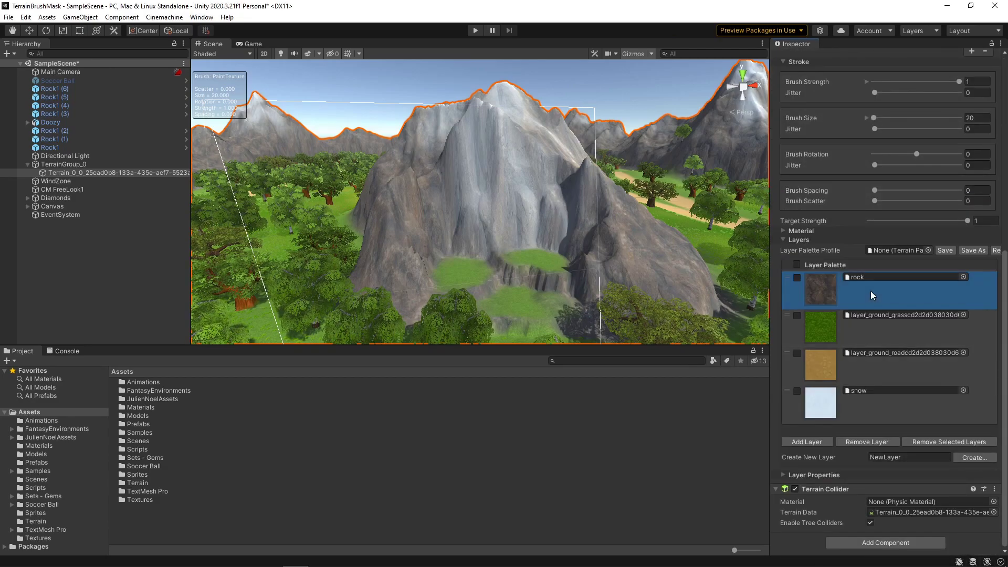
click(533, 229)
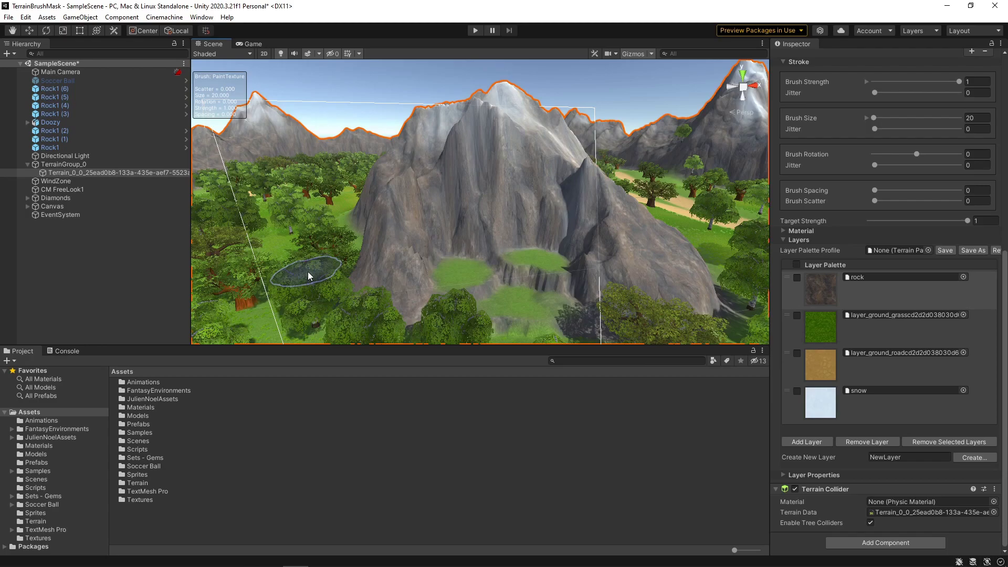
scroll(307, 272, down, 5)
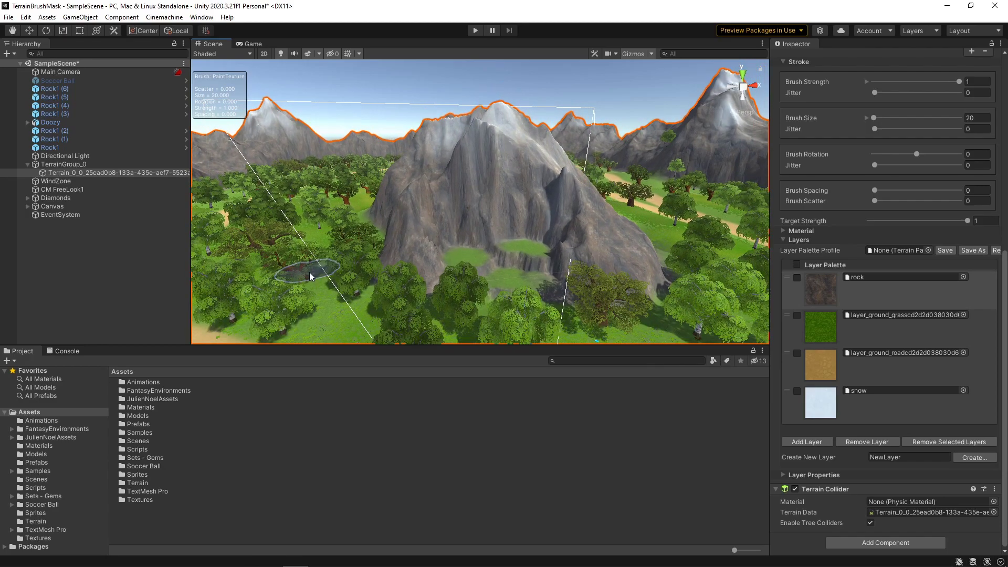
scroll(314, 271, down, 3)
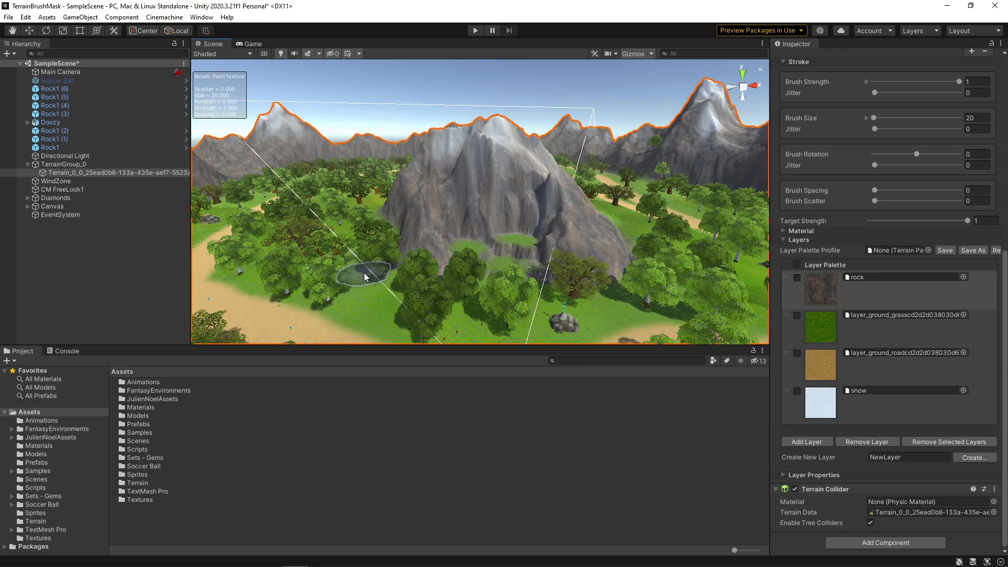